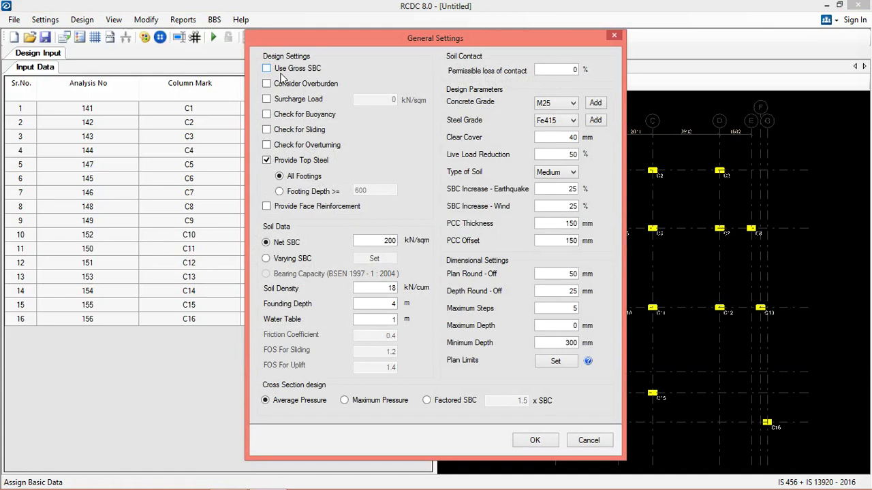
Enable gross SBC, overburden consideration, and the buoyancy and sliding checks in the footing design settings.
left_click(267, 69)
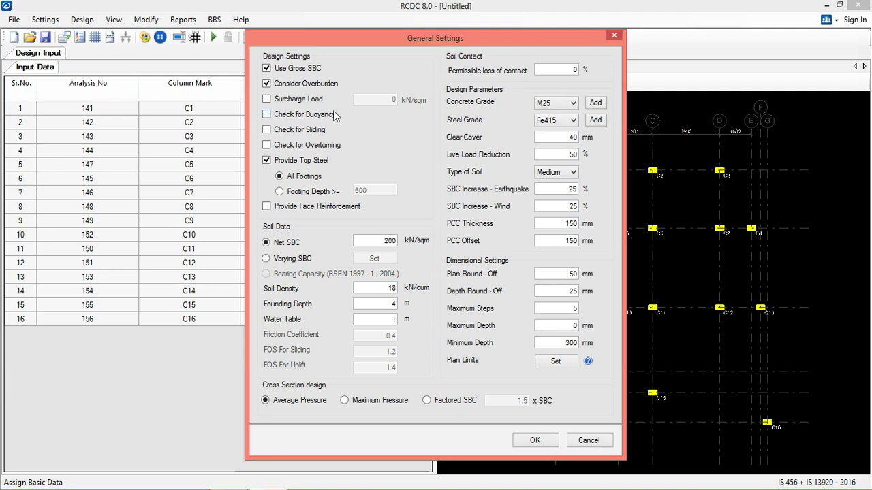
left_click(267, 130)
left_click(267, 113)
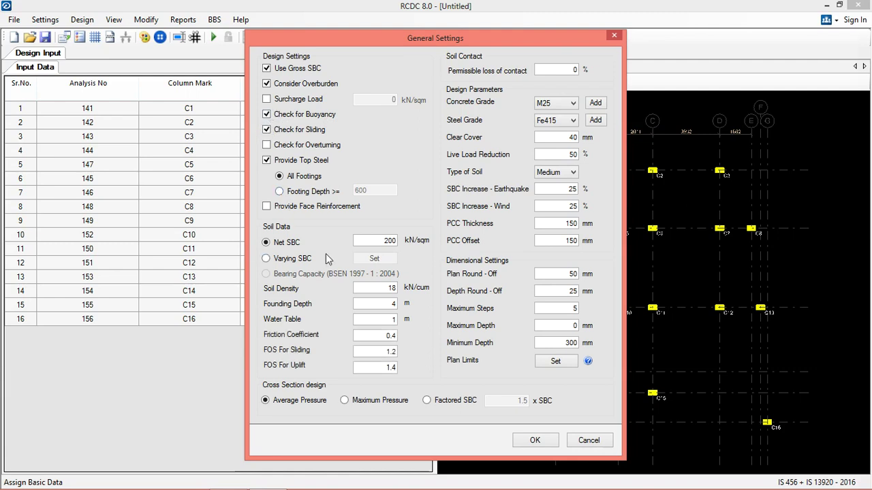
Set the net SBC to 250 kN/sqm, soil density to 20 kN/cum and founding depth to 1.5 m in the soil data.
double_click(380, 243)
type("250")
left_click_drag(387, 290, 407, 294)
type("2")
type("1.5")
double_click(387, 354)
left_click_drag(378, 369, 405, 367)
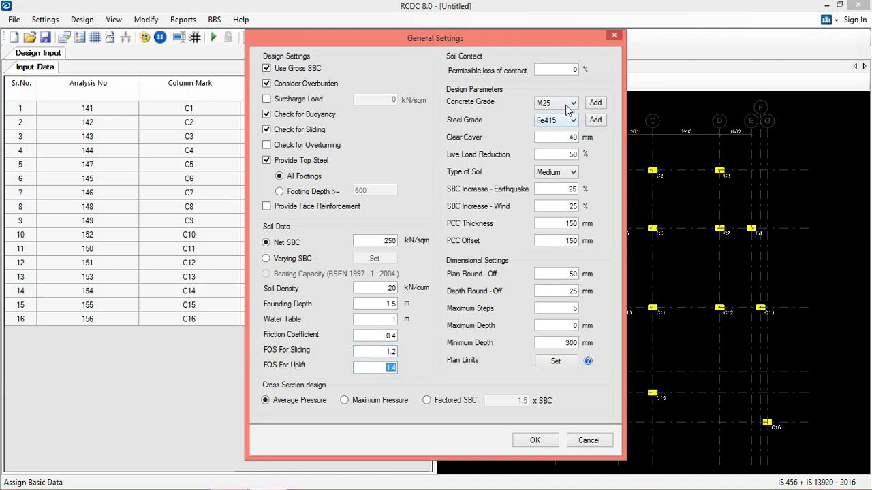
Set the steel grade to Fe500, base the cross section design on factored SBC, and accept the general settings.
left_click(563, 123)
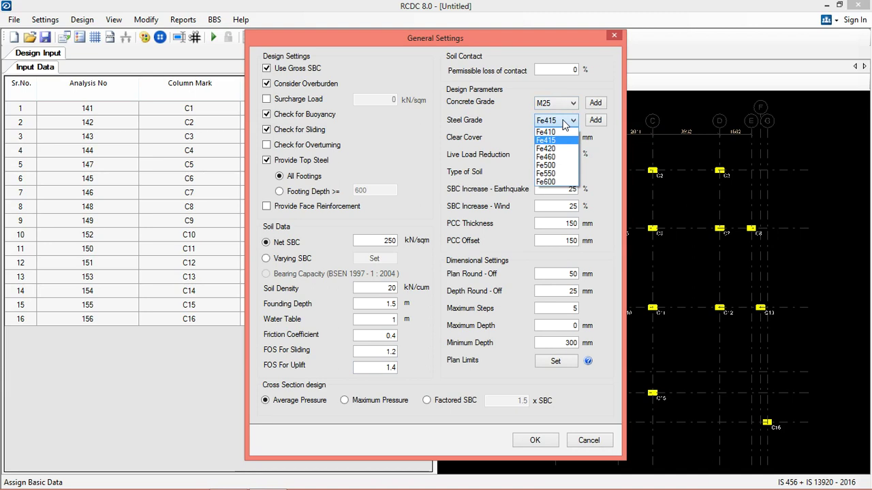
left_click(555, 166)
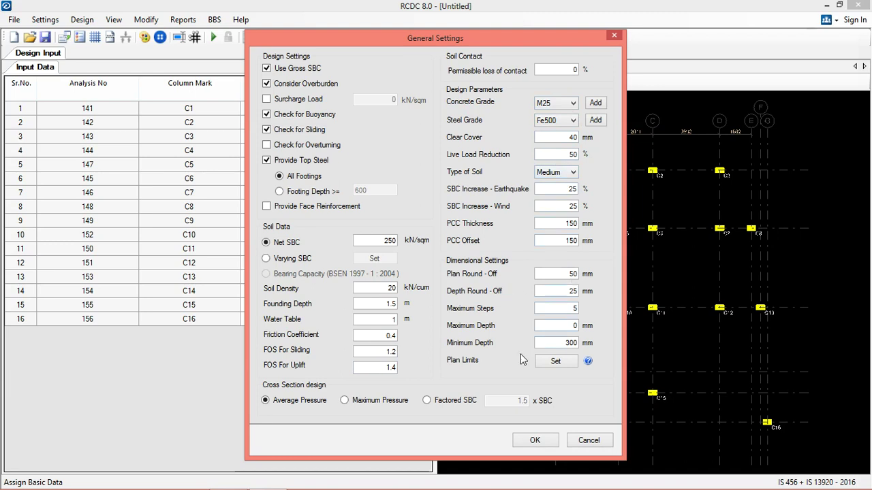
left_click(427, 402)
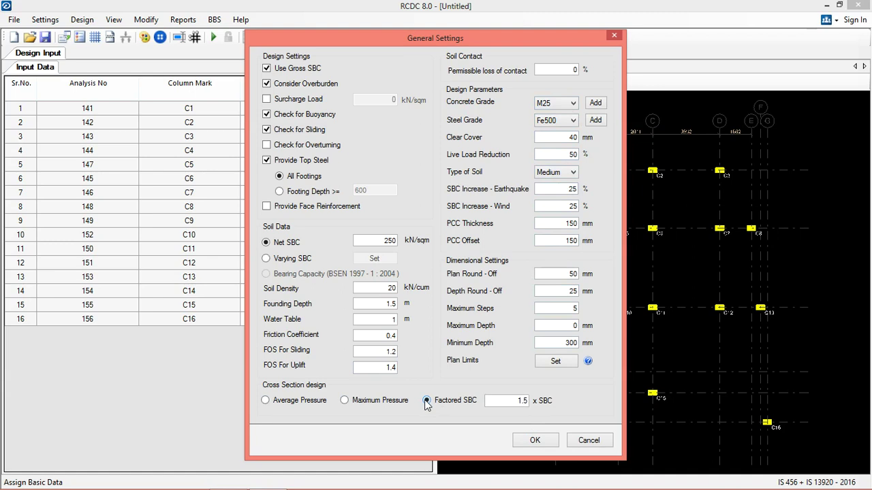
left_click(534, 440)
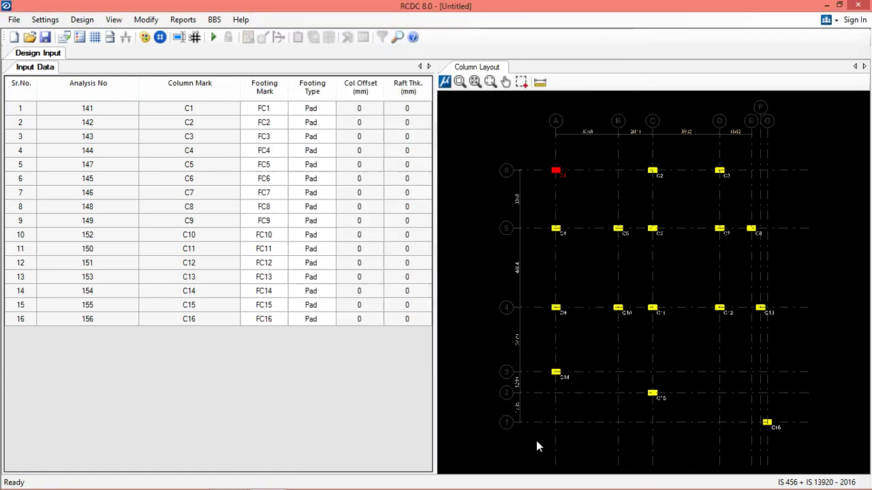
Review the reinforcement settings for area, spacing and rebar diameters, and accept them unchanged.
left_click(45, 20)
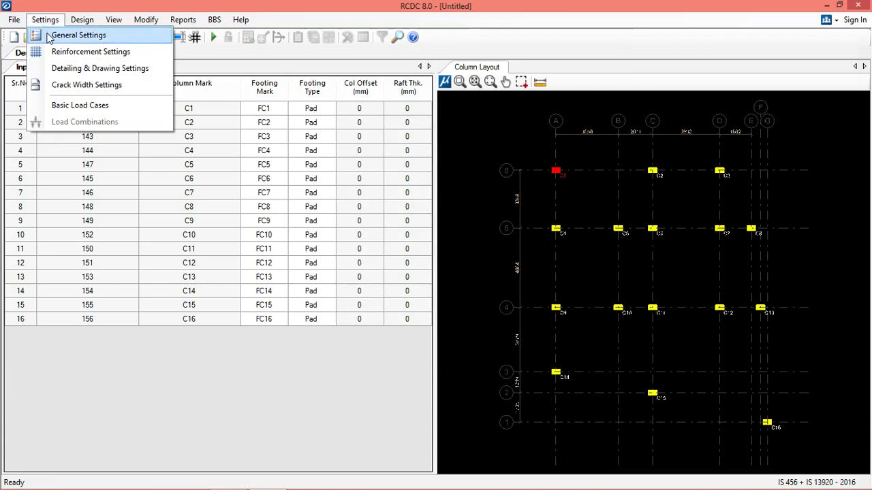
left_click(54, 52)
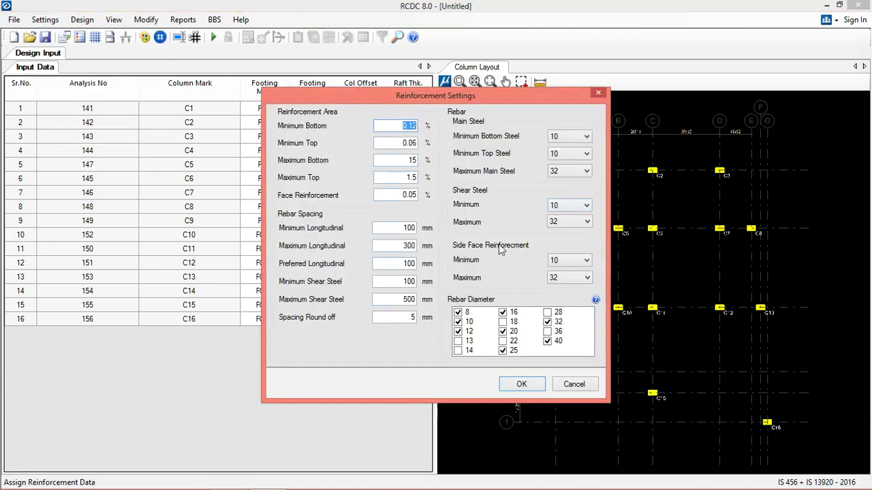
left_click(412, 143)
left_click(523, 386)
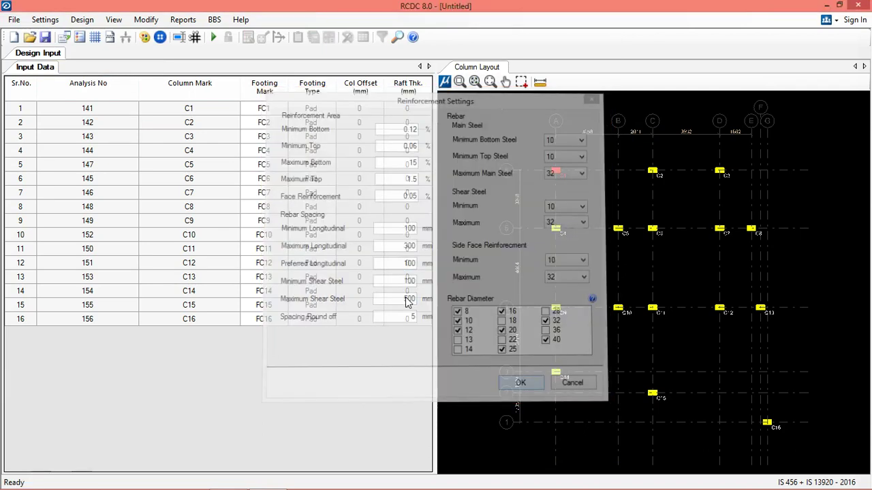
Review the detailing and drawing settings for the footings and accept them unchanged.
left_click(41, 26)
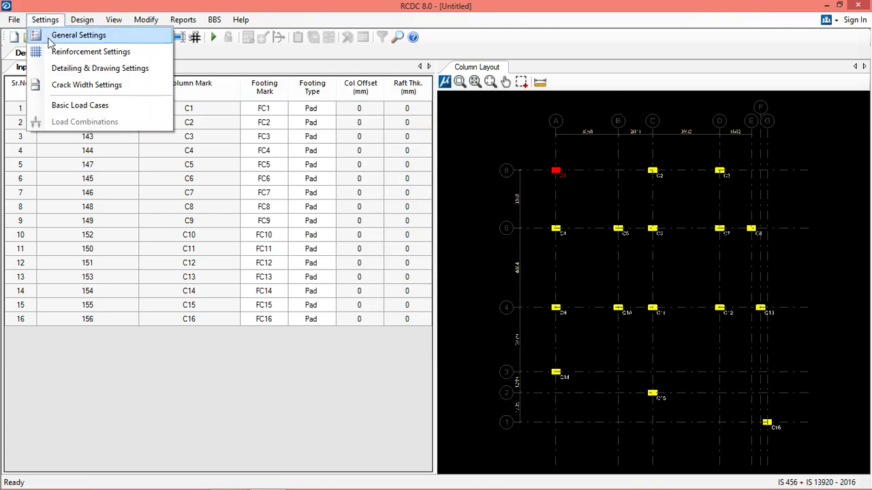
left_click(78, 69)
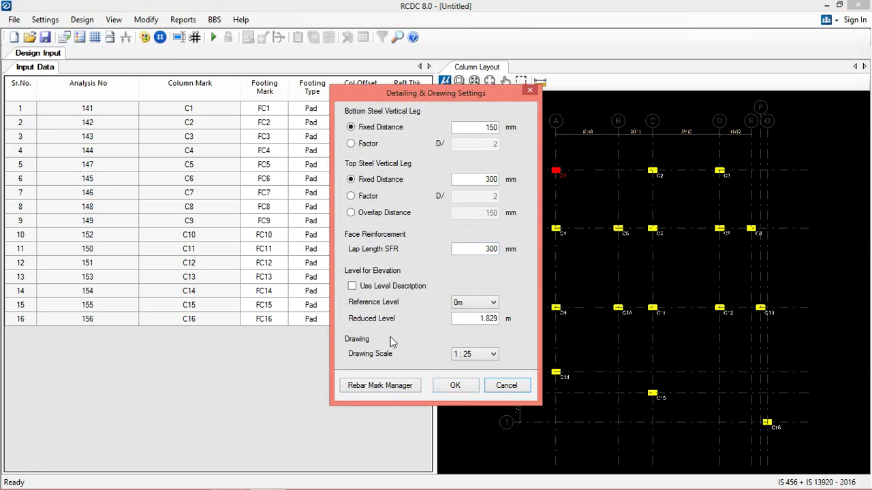
left_click(449, 386)
In the basic load cases, assign LOAD 1: DL the Dead Load type and add it to the primary load cases.
left_click(47, 20)
left_click(60, 107)
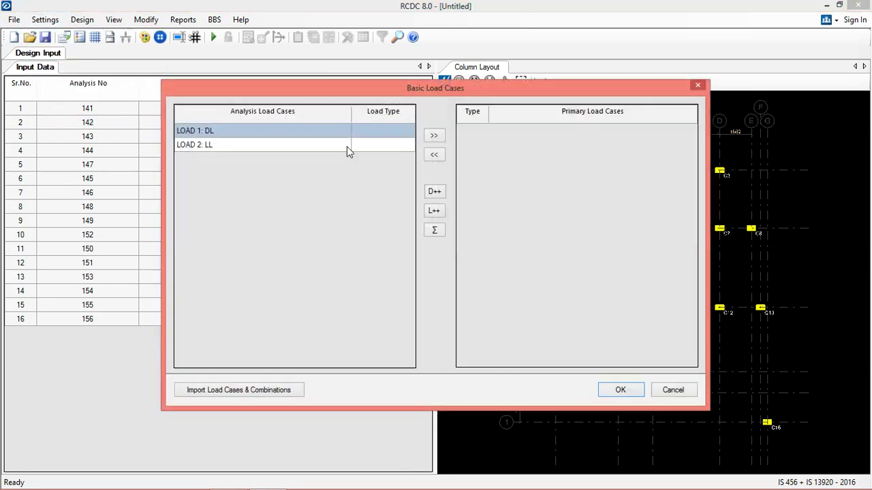
left_click(393, 132)
left_click(408, 130)
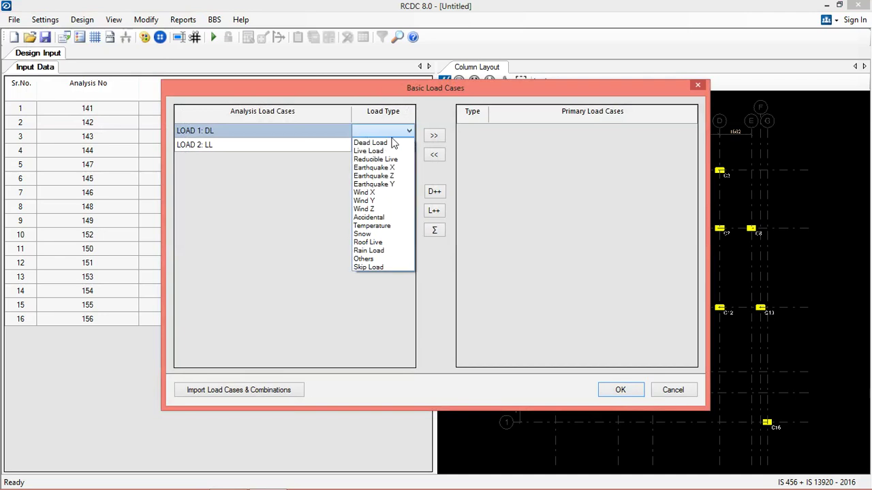
left_click(381, 138)
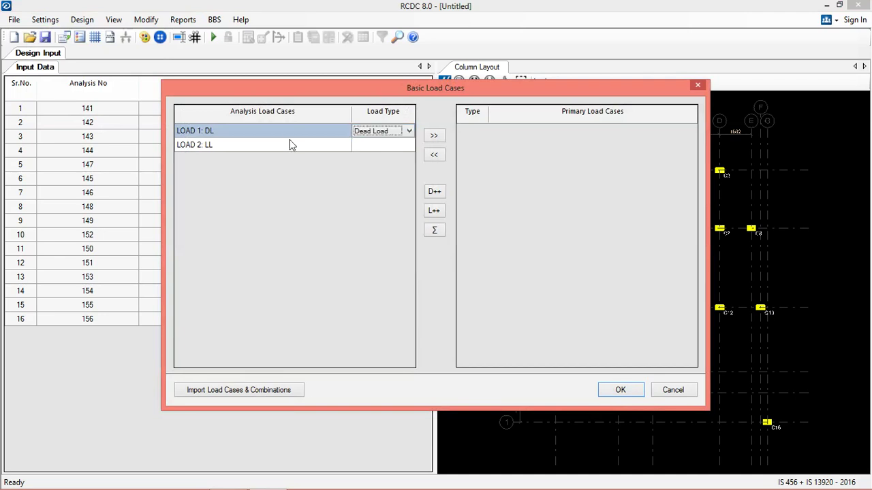
left_click(435, 136)
Assign LOAD 2: LL the Live Load type, add it to the primary load cases, and confirm the basic load cases.
left_click(334, 146)
left_click(388, 152)
left_click(388, 146)
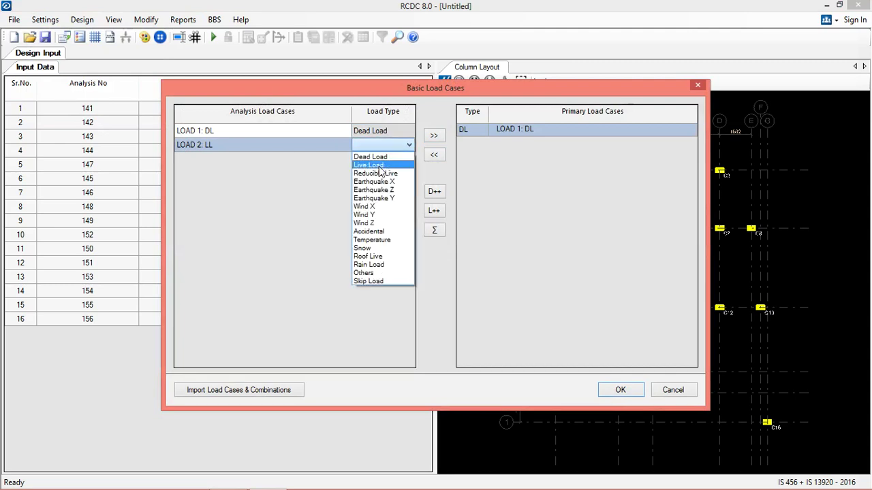
left_click(378, 166)
left_click(434, 136)
left_click(620, 389)
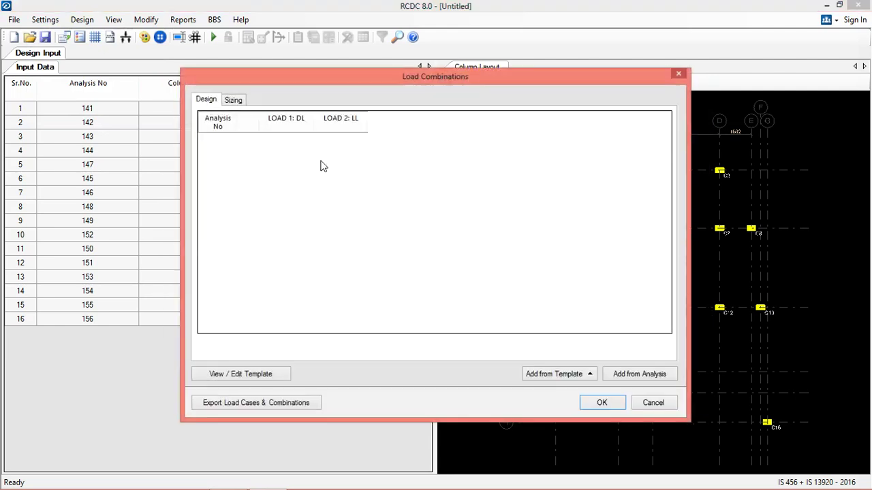
Add the regular-structure template load combinations for both design and sizing, and accept them.
left_click(569, 373)
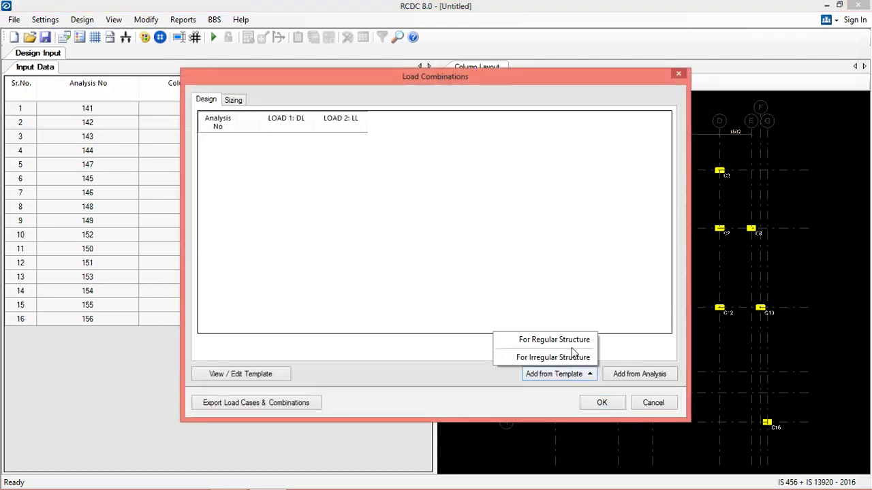
left_click(572, 340)
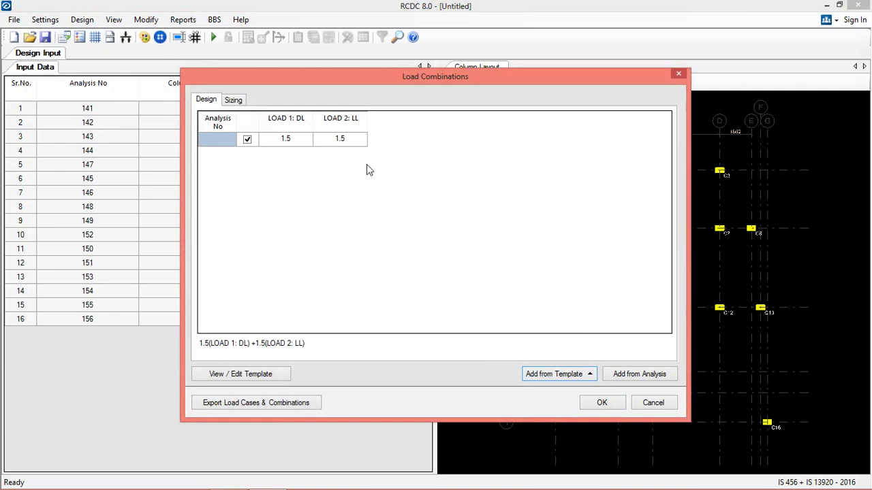
left_click(233, 100)
left_click(572, 376)
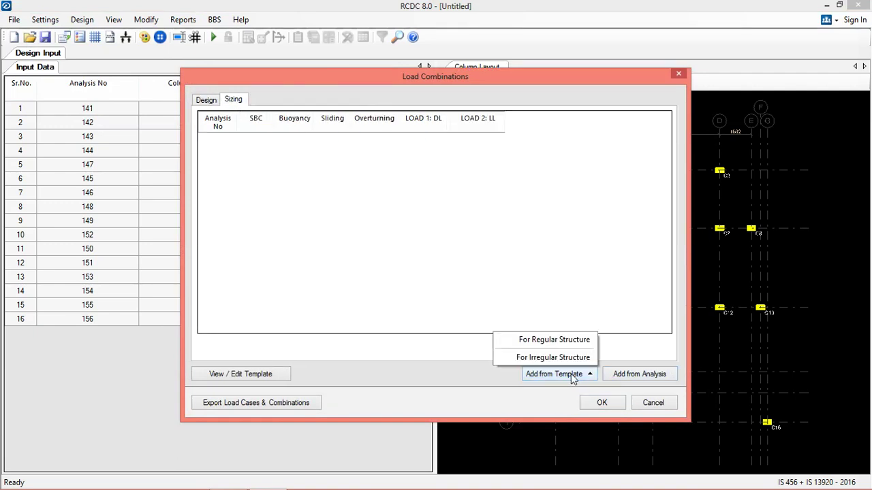
left_click(566, 340)
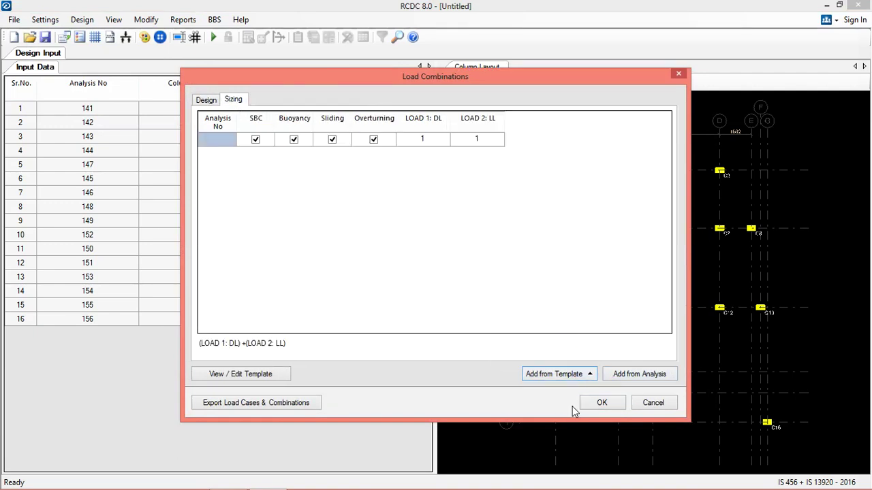
left_click(603, 402)
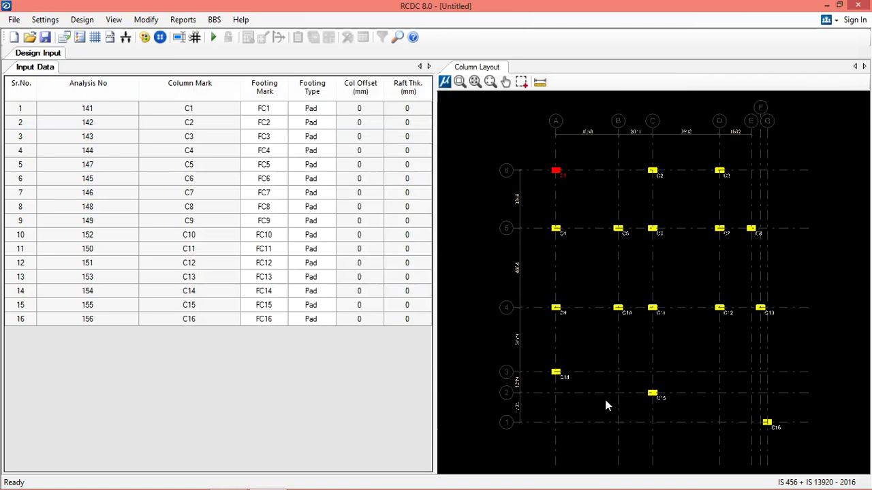
Run the footing design and check the resulting sizes of footings FC1 and FC3.
left_click(85, 20)
left_click(95, 35)
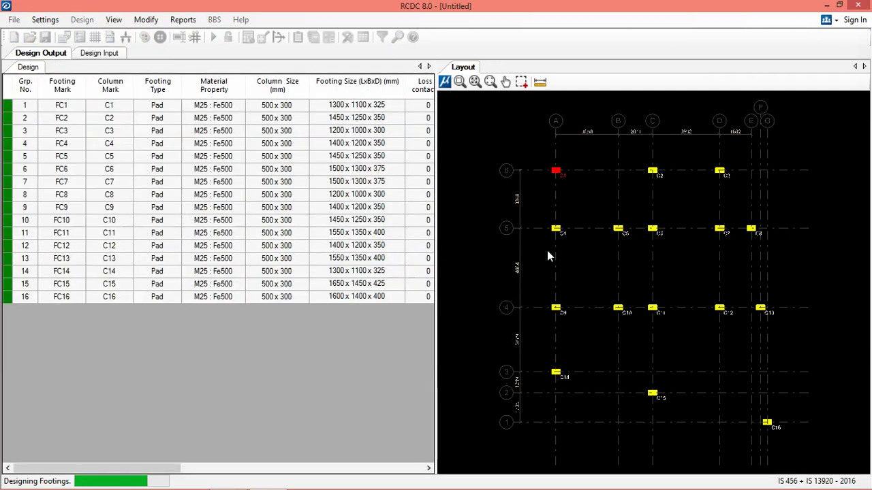
left_click(352, 107)
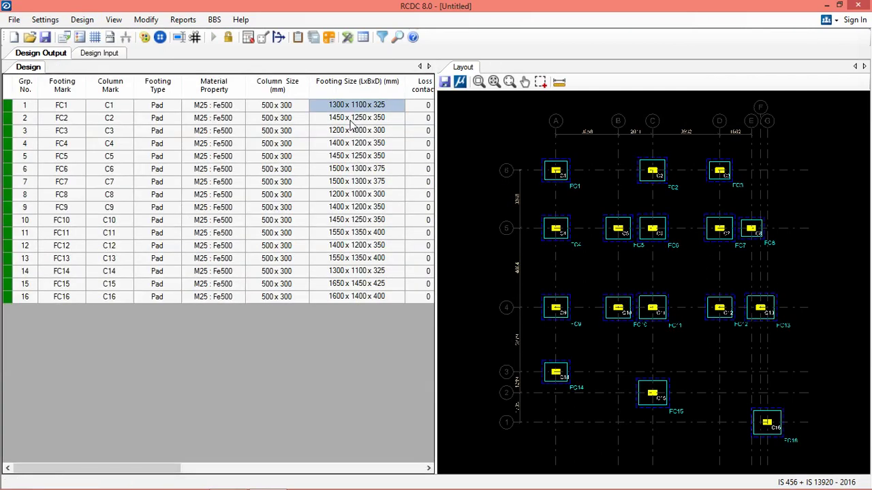
left_click(353, 132)
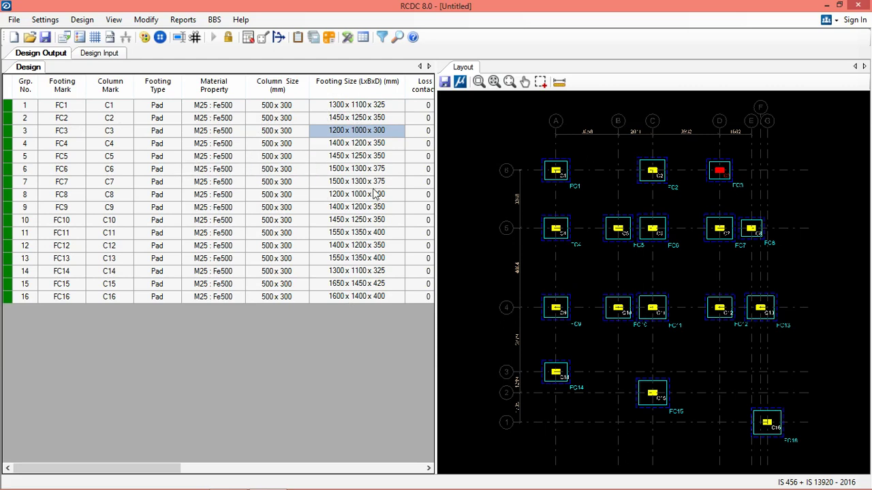
Generate the Design Summary report and review the reinforcement listed for the first footings.
left_click(173, 25)
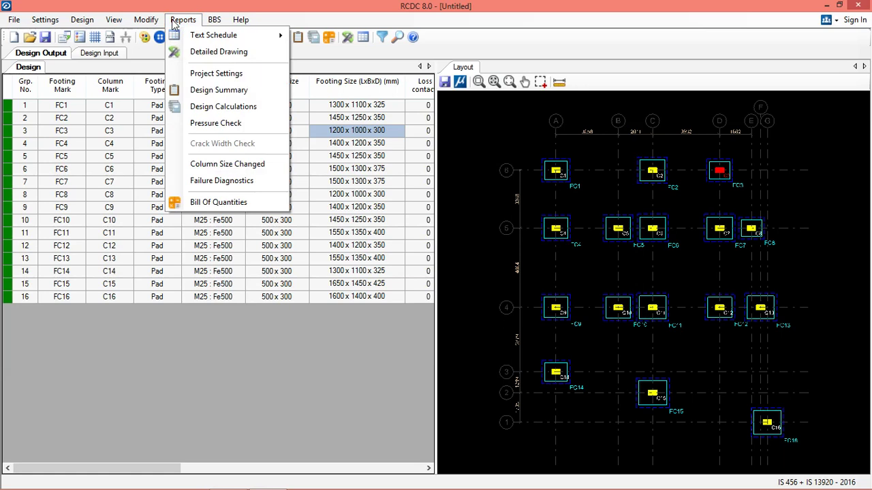
left_click(230, 96)
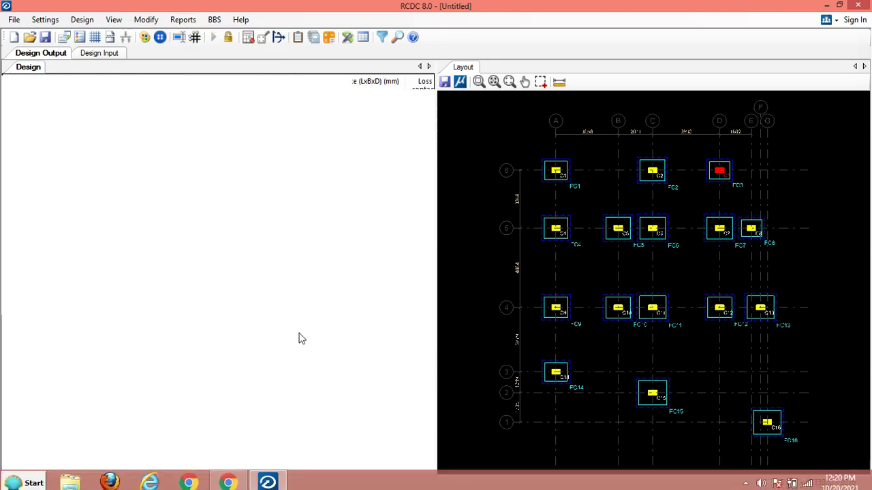
scroll(219, 277, "down", 3)
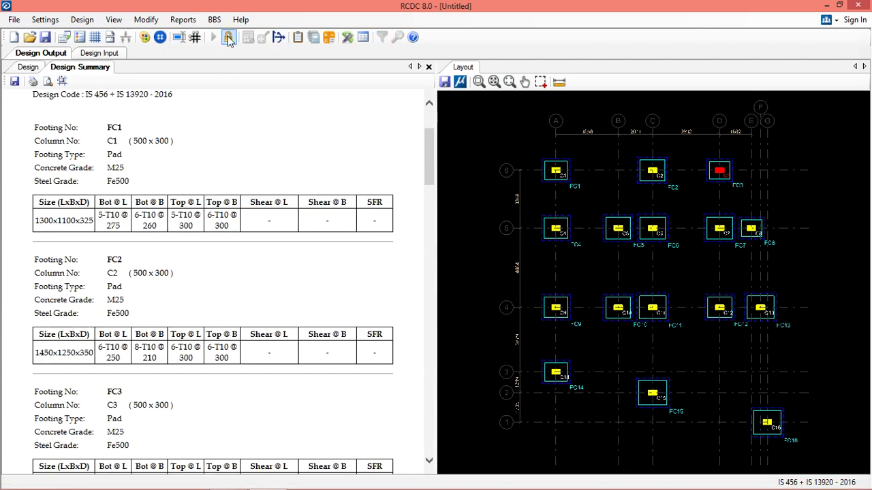
Generate the Design Calculations report for footing FC6 only.
left_click(182, 20)
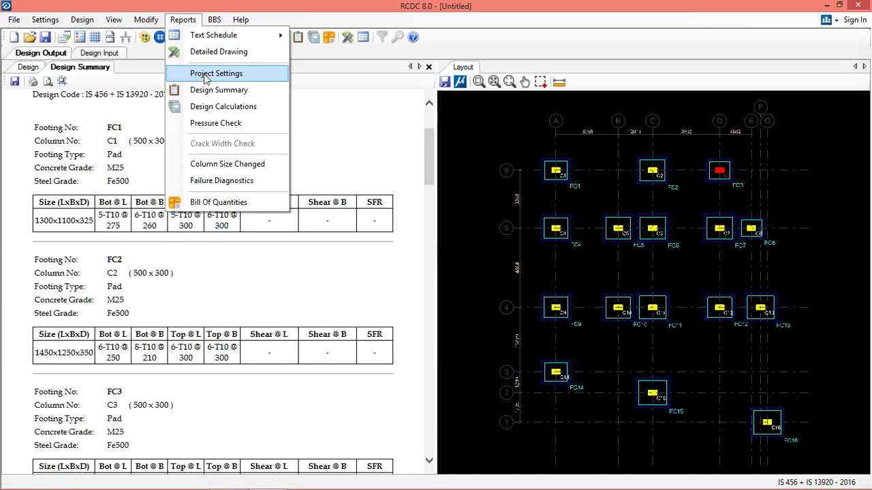
left_click(217, 108)
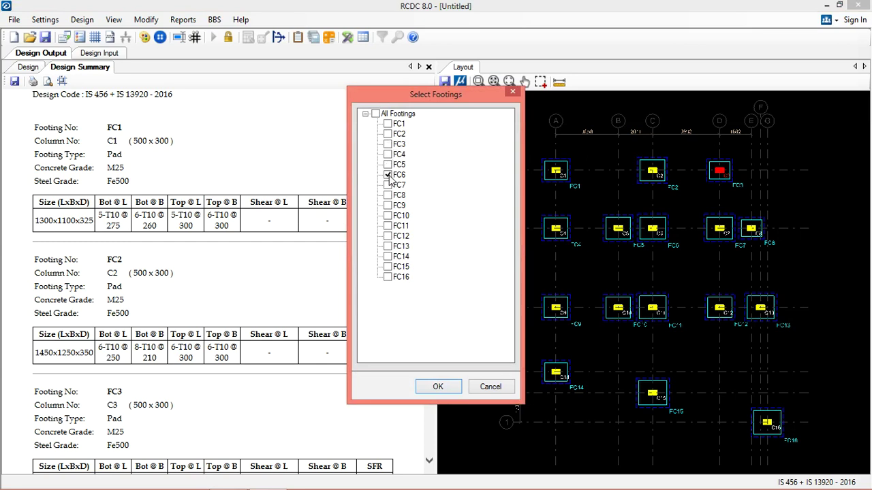
left_click(436, 387)
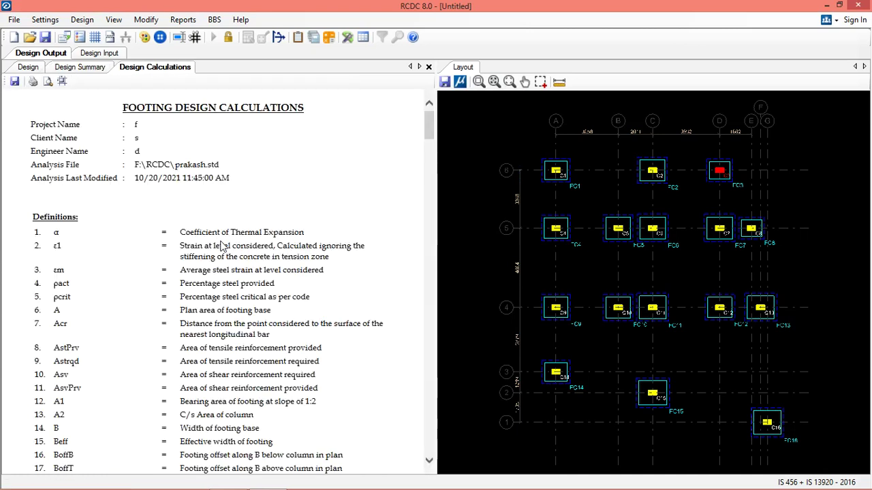
Examine footing FC6's calculations, including its input data, buoyancy and sliding checks, and bending reinforcement.
scroll(223, 252, "down", 20)
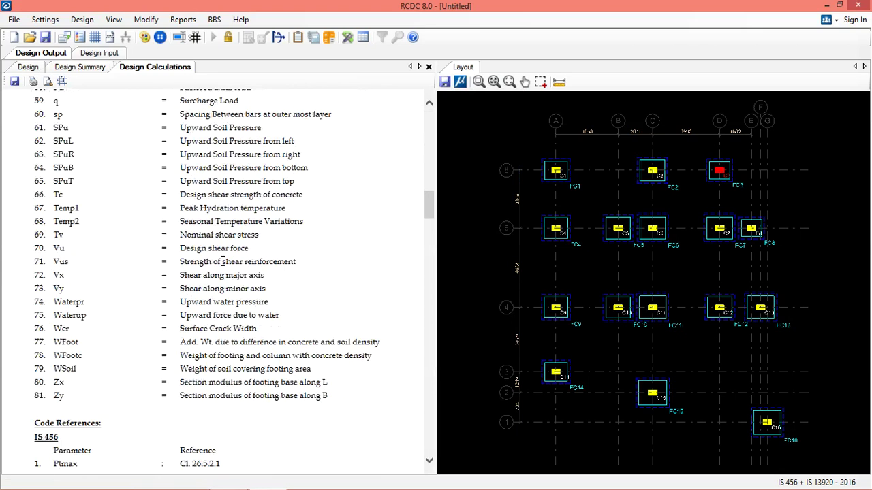
scroll(224, 262, "down", 10)
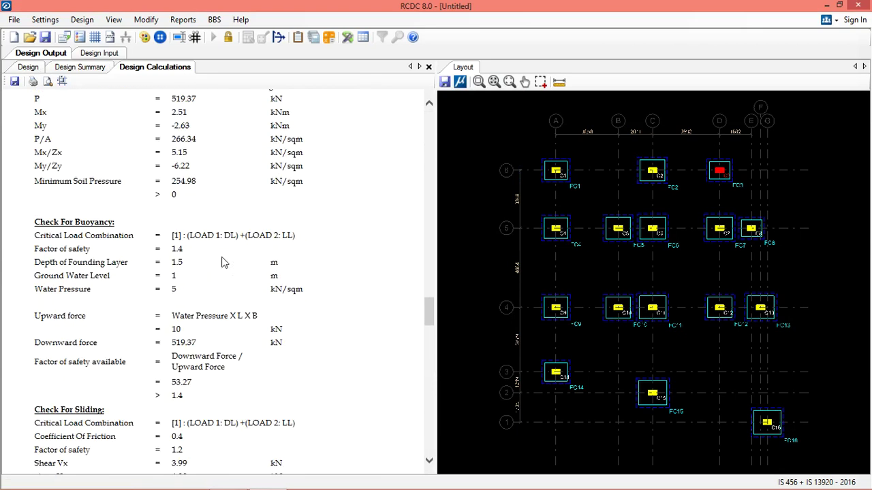
scroll(224, 262, "down", 5)
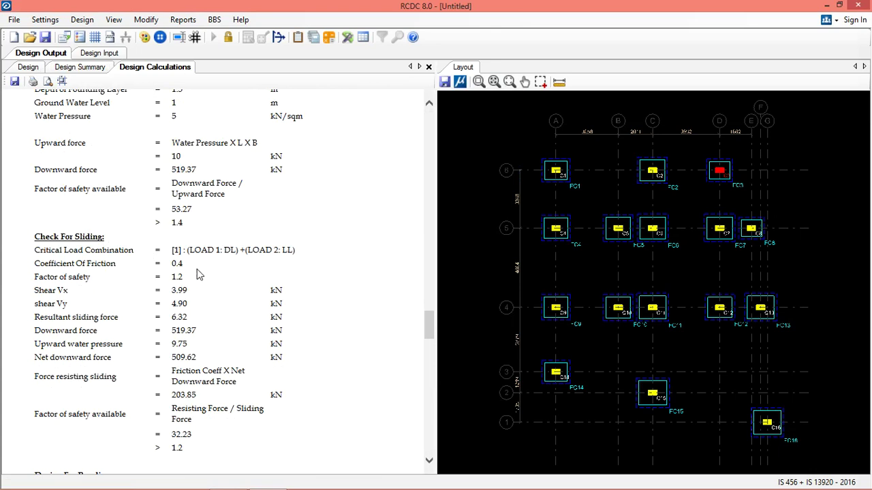
scroll(211, 361, "down", 10)
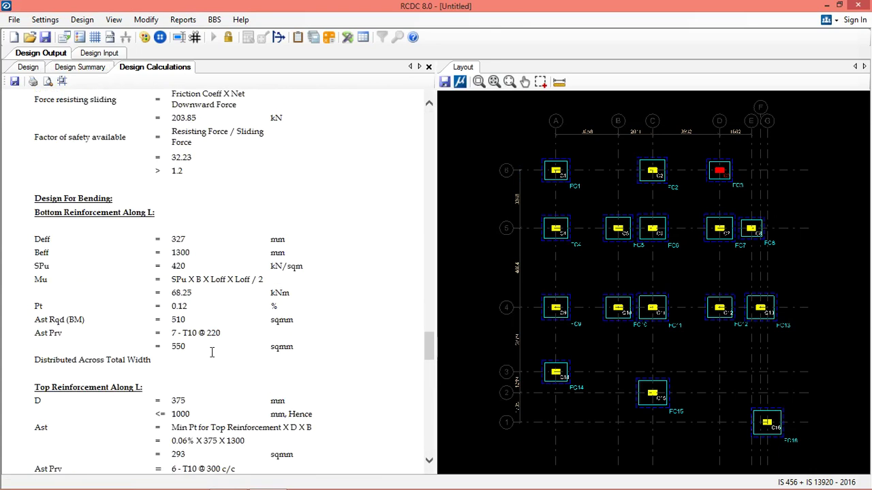
scroll(211, 347, "up", 20)
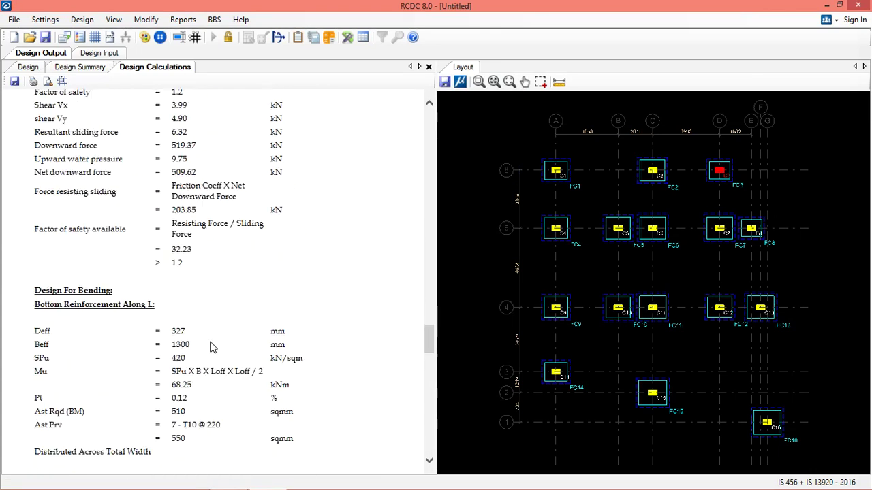
scroll(211, 344, "up", 3)
scroll(211, 342, "up", 15)
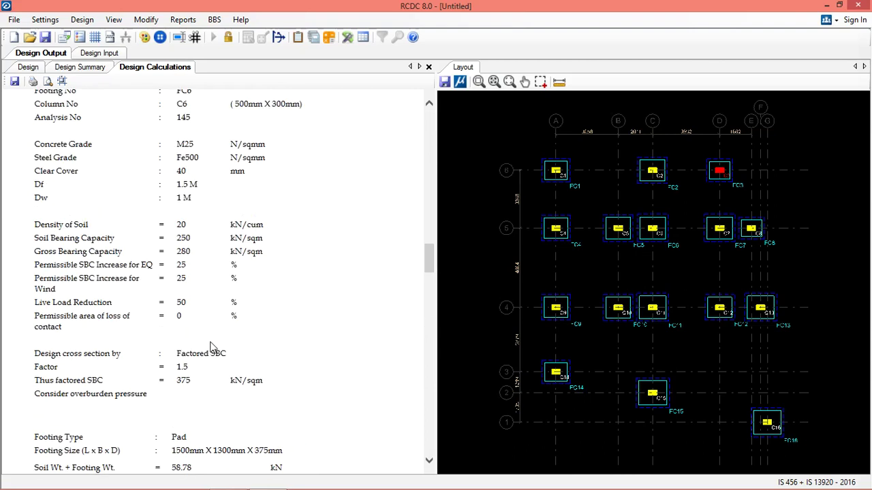